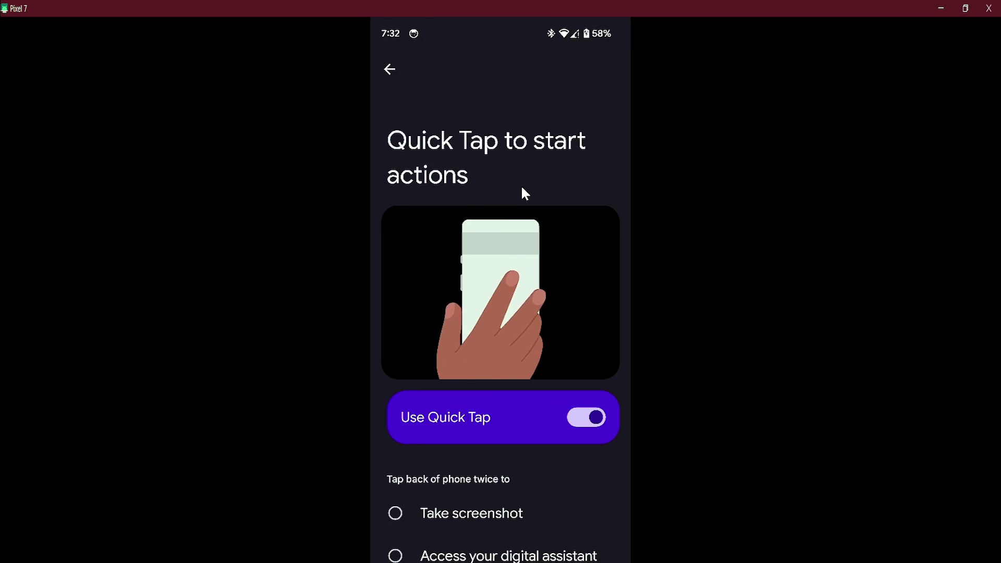
Step: Scroll through the Quick Tap actions, then go Home to test the double back-tap screenshot
scroll(522, 188, down, 2)
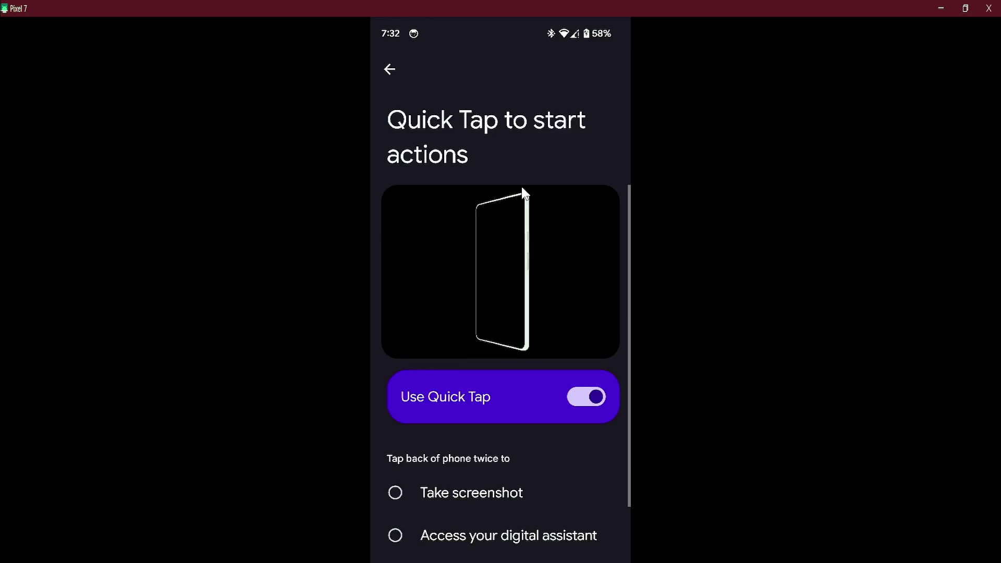
scroll(522, 187, up, 2)
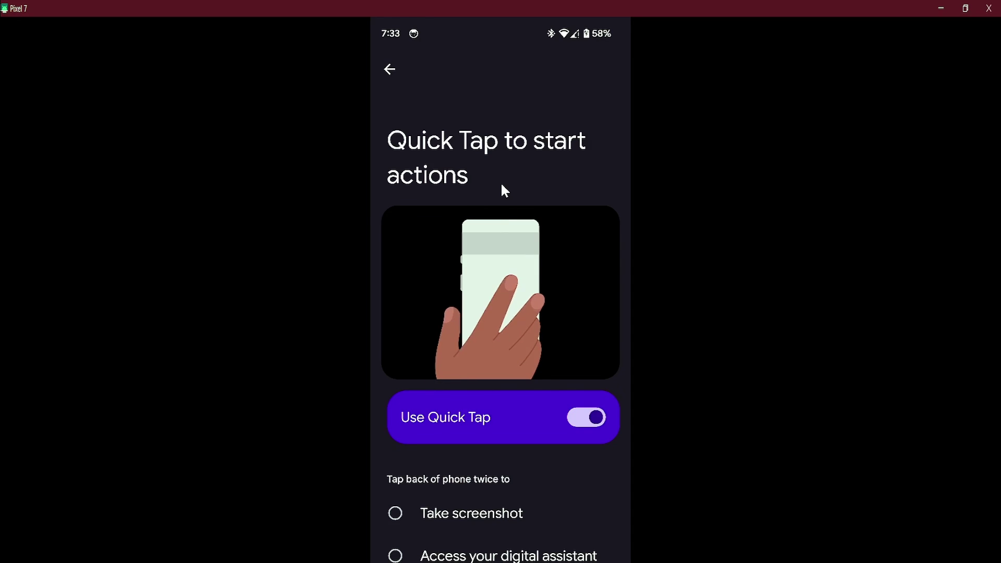
scroll(502, 186, down, 5)
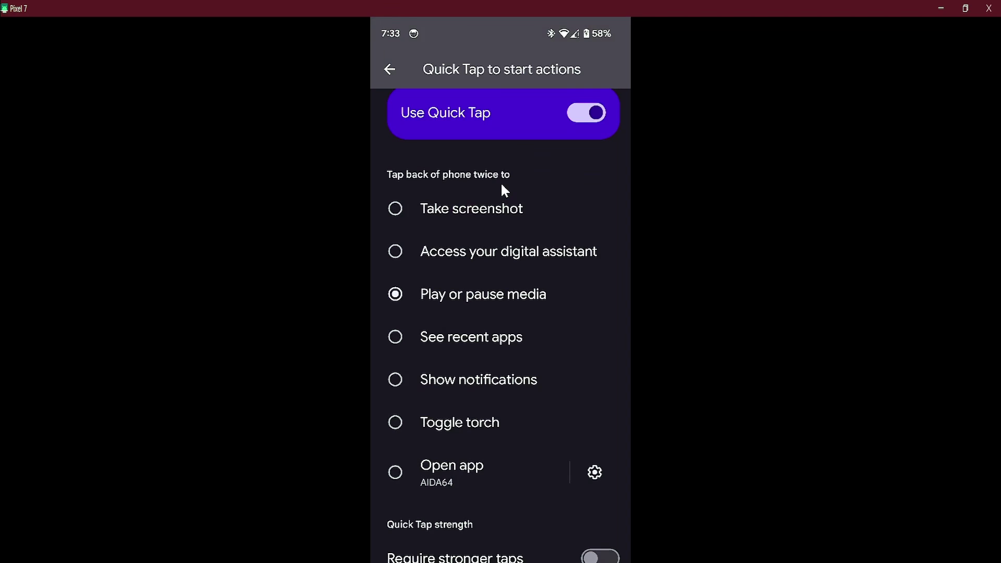
scroll(501, 186, up, 5)
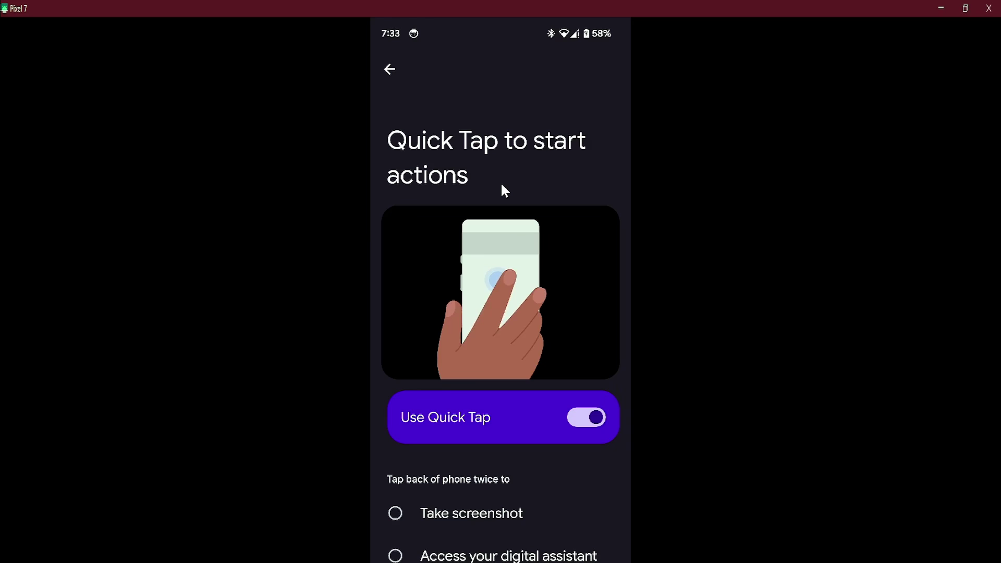
scroll(504, 191, down, 3)
scroll(505, 190, up, 1)
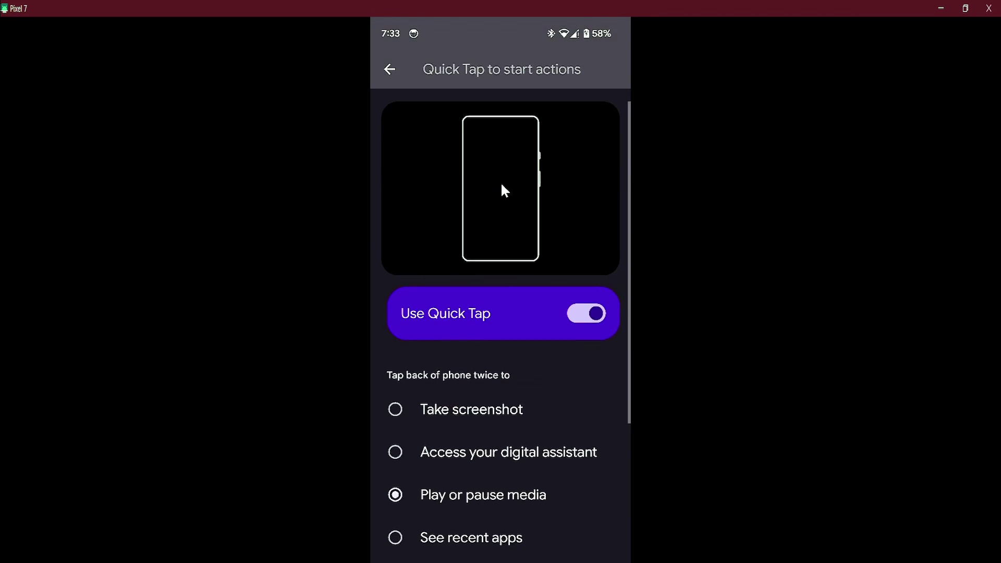
scroll(505, 190, down, 1)
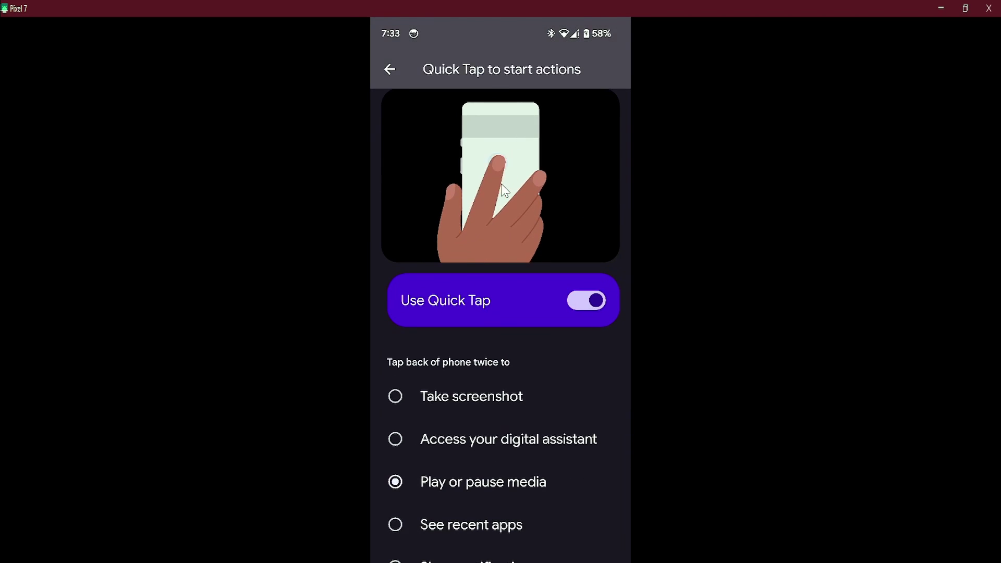
scroll(503, 190, down, 4)
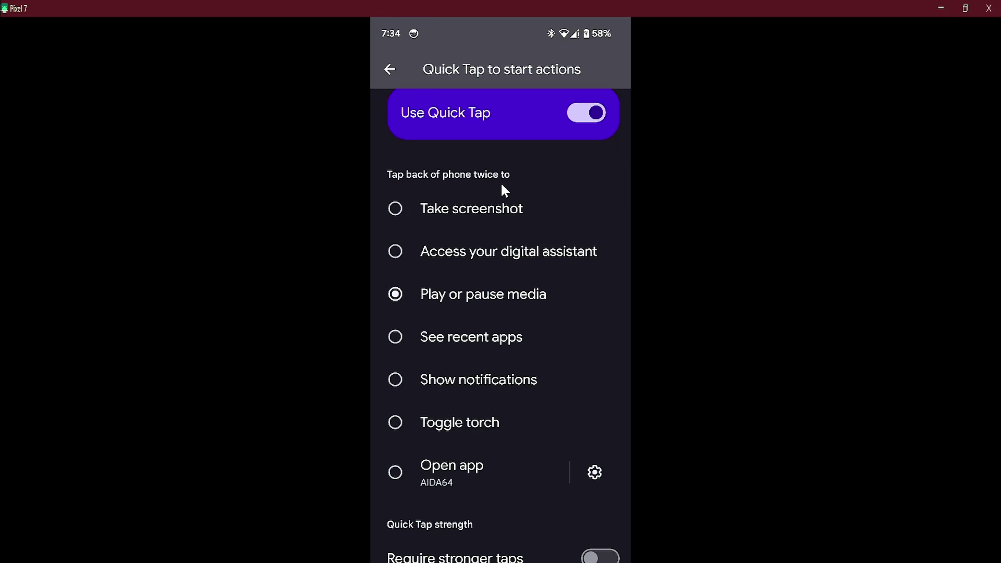
scroll(503, 189, up, 5)
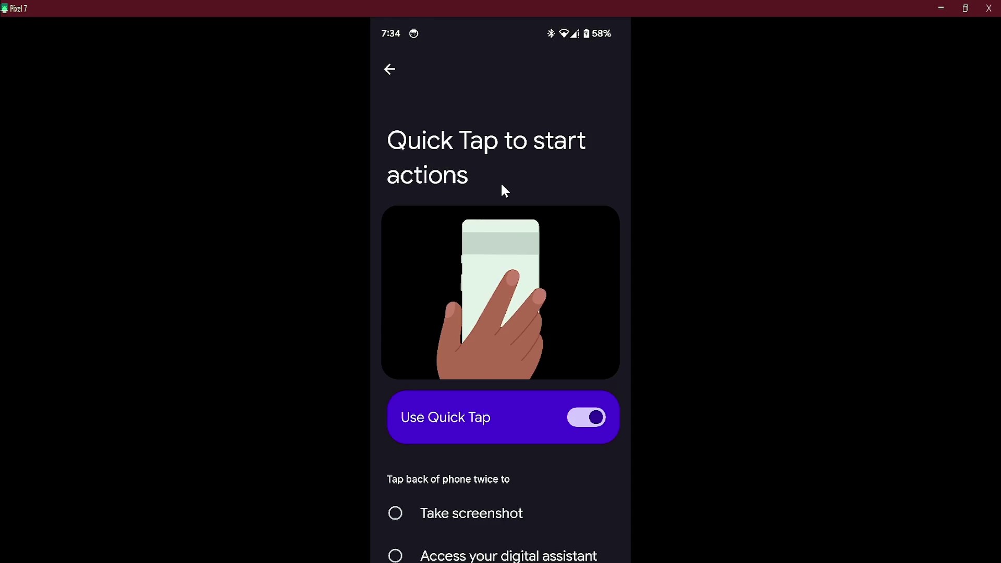
scroll(502, 184, down, 3)
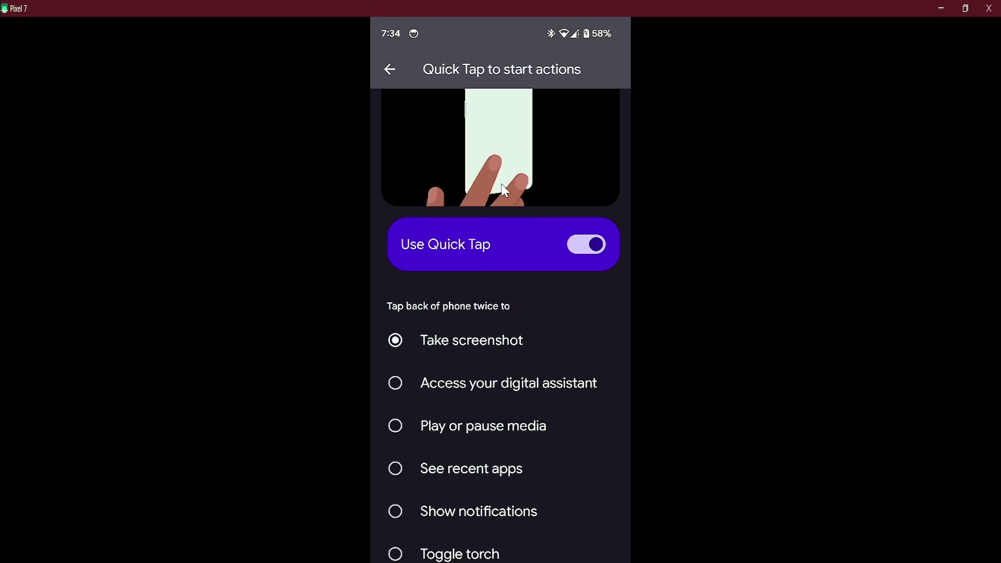
scroll(502, 186, up, 3)
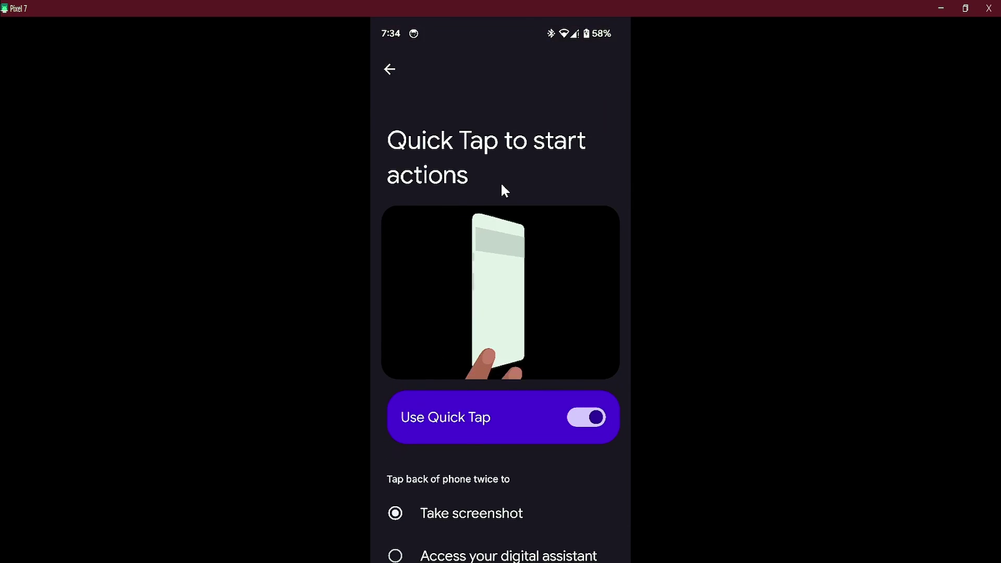
scroll(502, 186, down, 3)
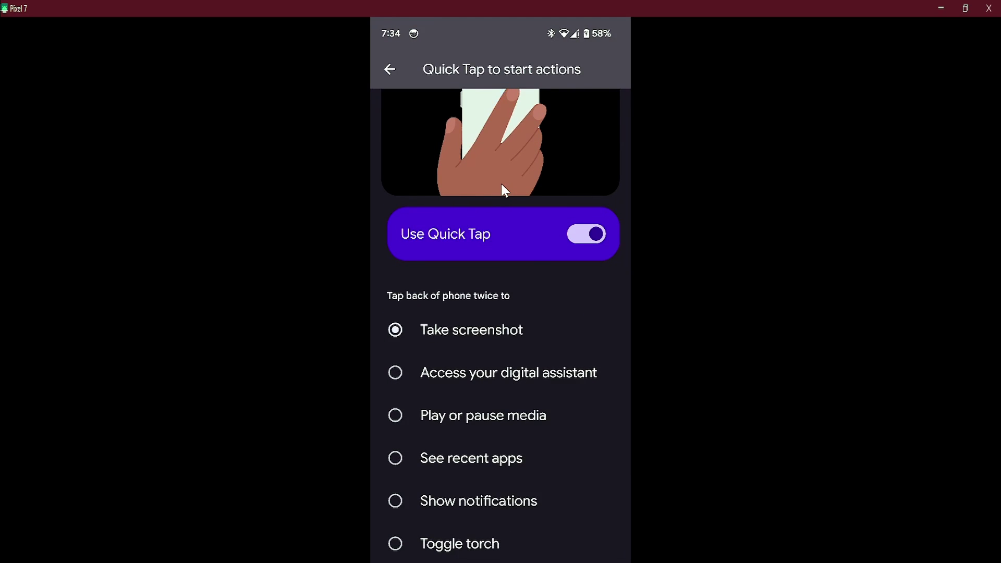
key(alt+h)
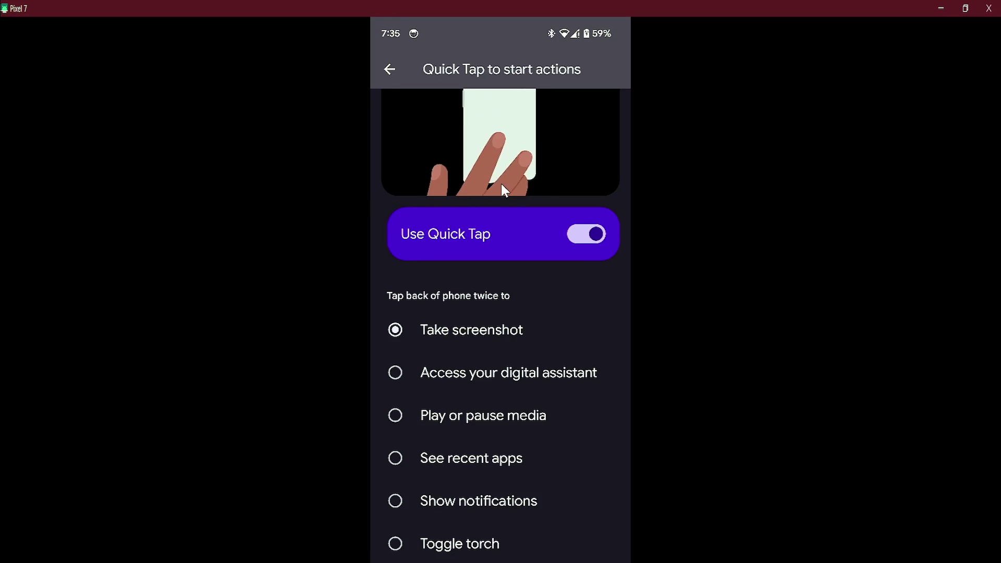
scroll(502, 185, up, 3)
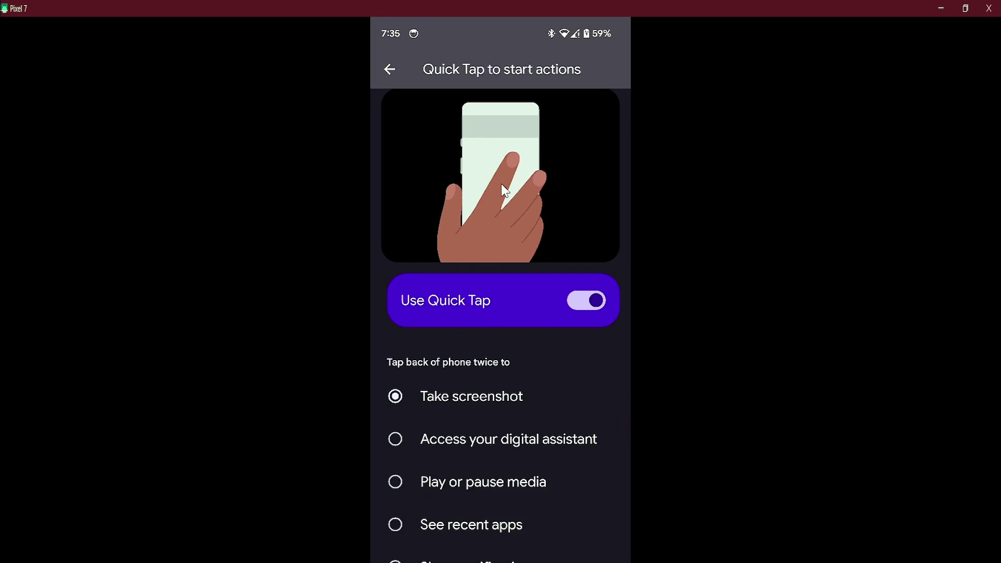
scroll(502, 185, down, 3)
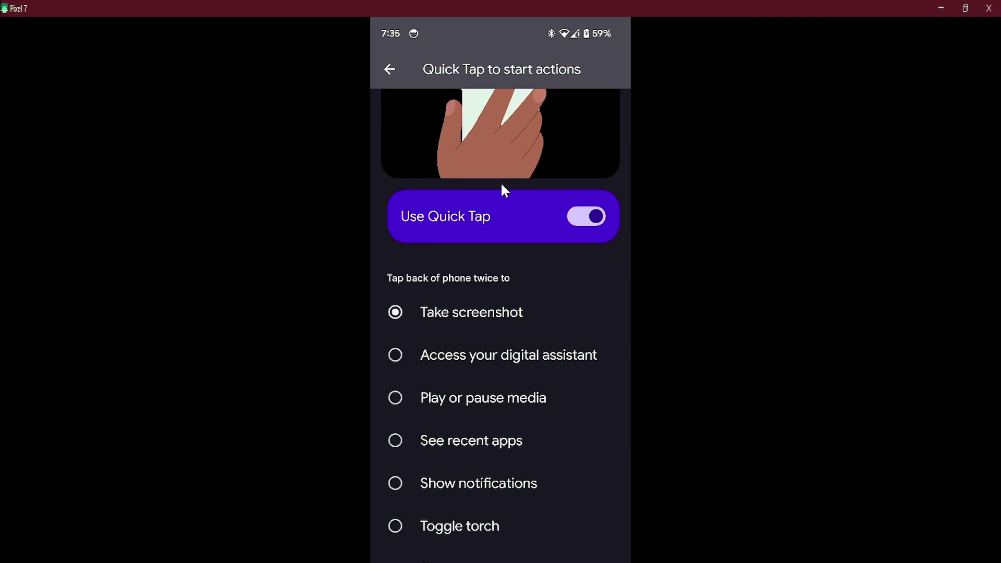
scroll(505, 191, down, 3)
scroll(502, 185, up, 9)
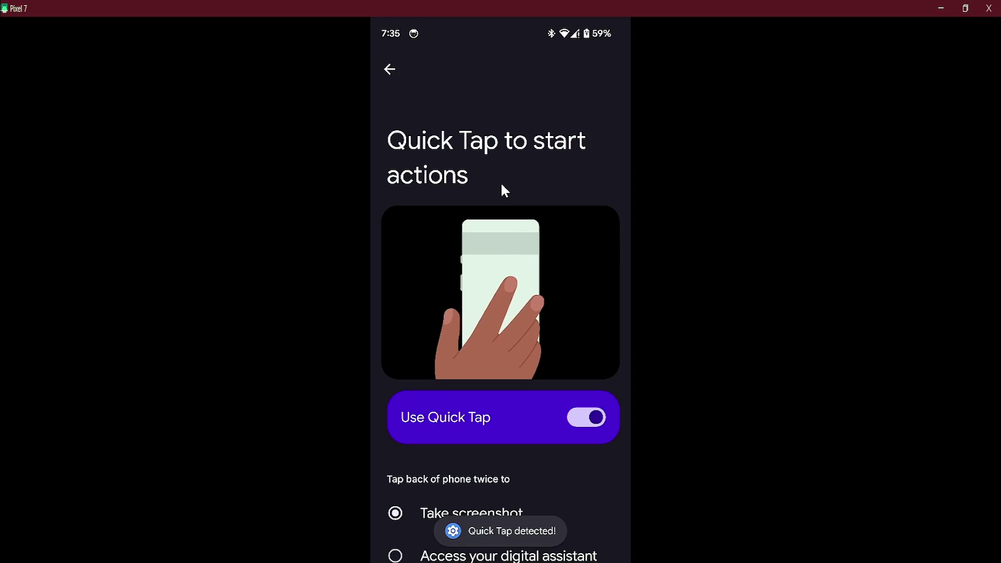
scroll(502, 185, down, 5)
scroll(501, 189, down, 4)
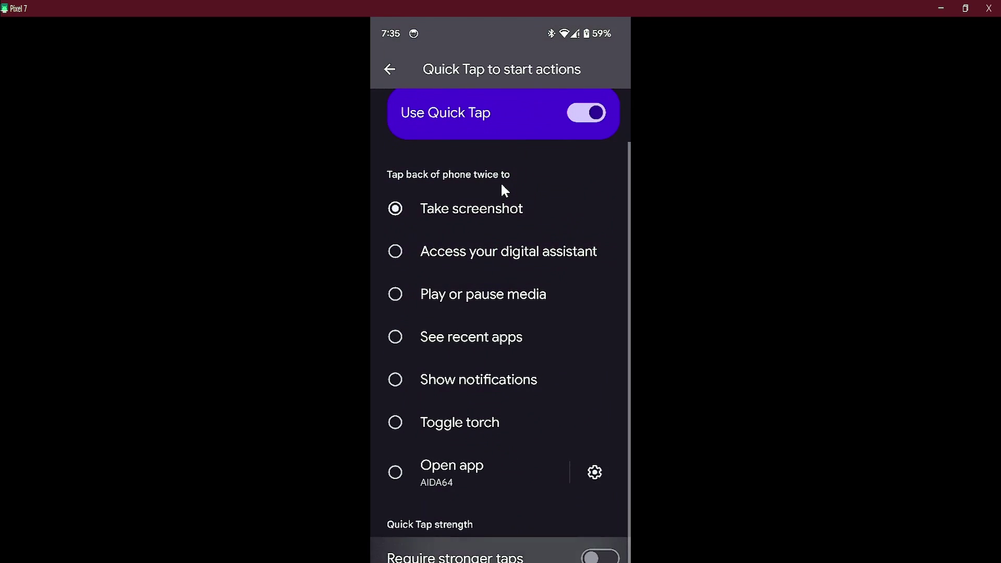
scroll(503, 188, up, 9)
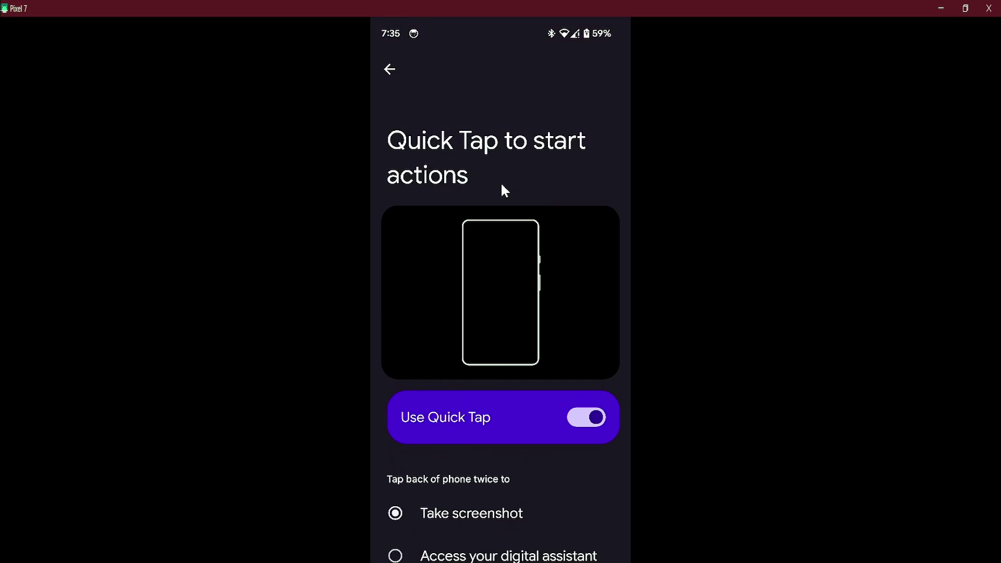
scroll(501, 186, down, 7)
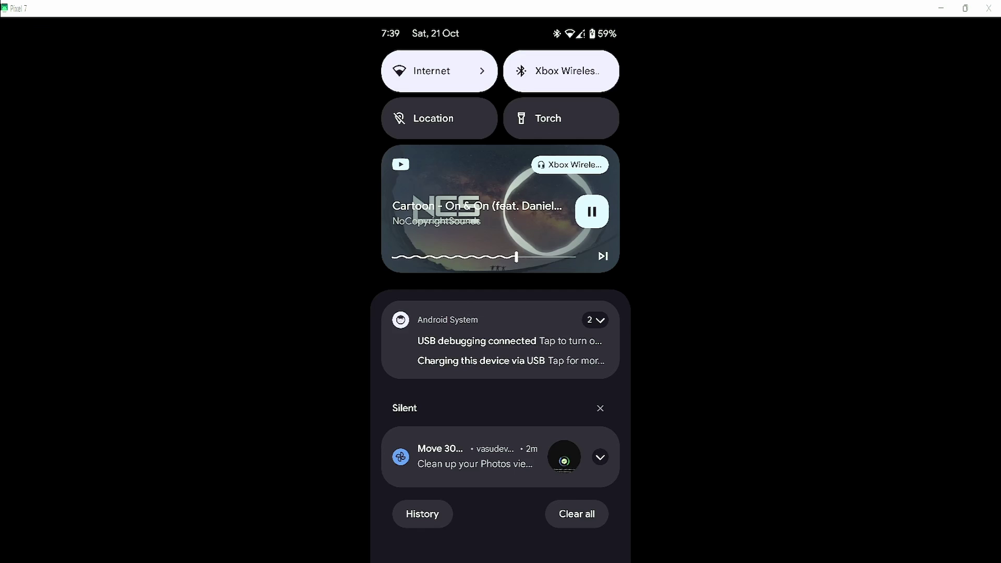
Step: Pause the playing music on the media player and scroll back through the Quick Tap options
click(587, 201)
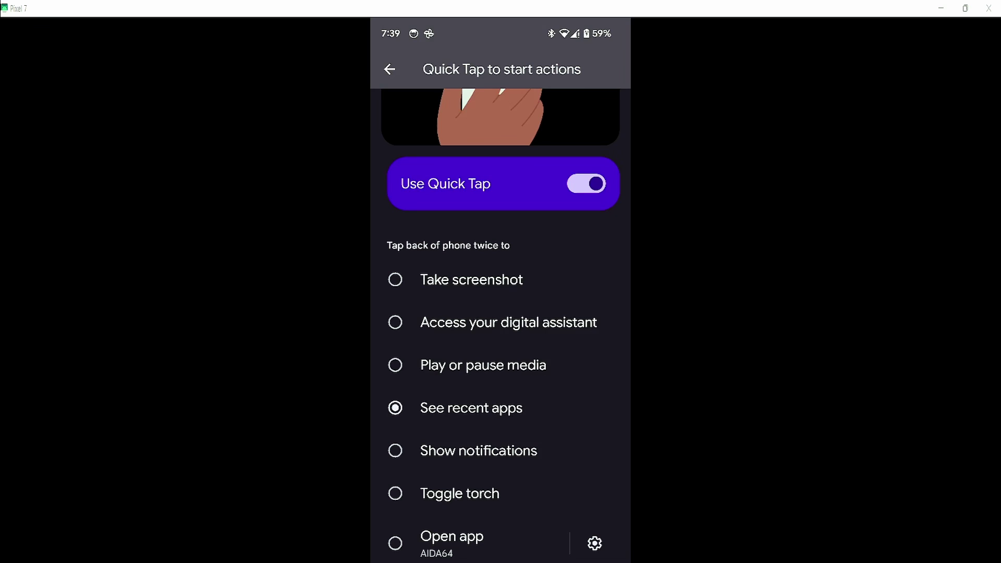
scroll(500, 323, down, 2)
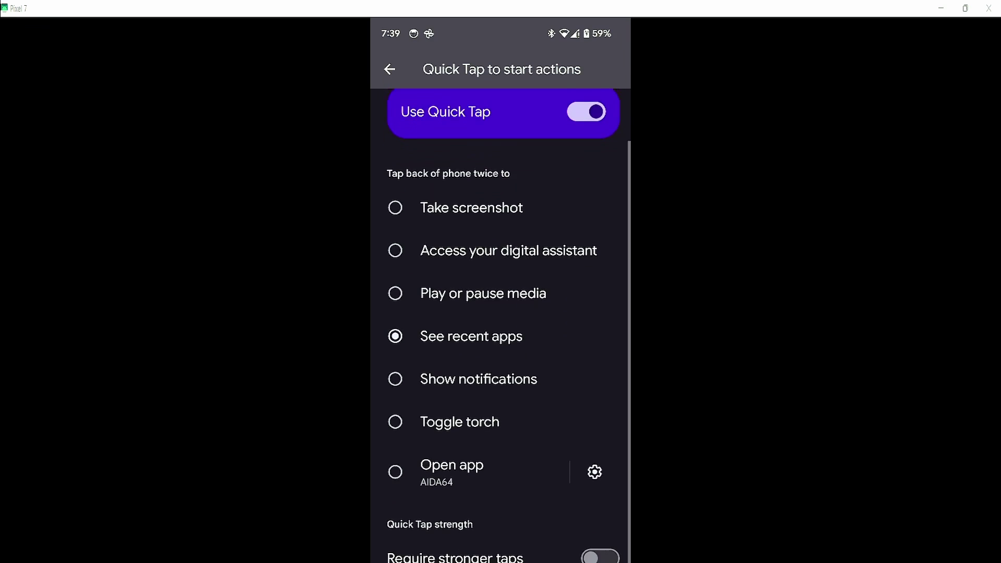
scroll(500, 323, up, 3)
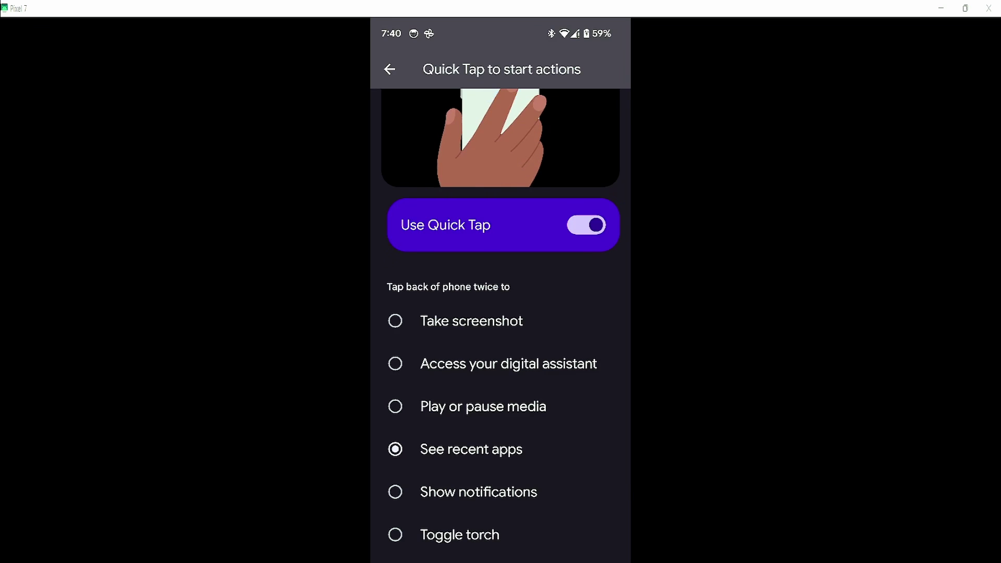
Step: Set the double back-tap to Show notifications, then Toggle torch, testing each from Home
click(479, 491)
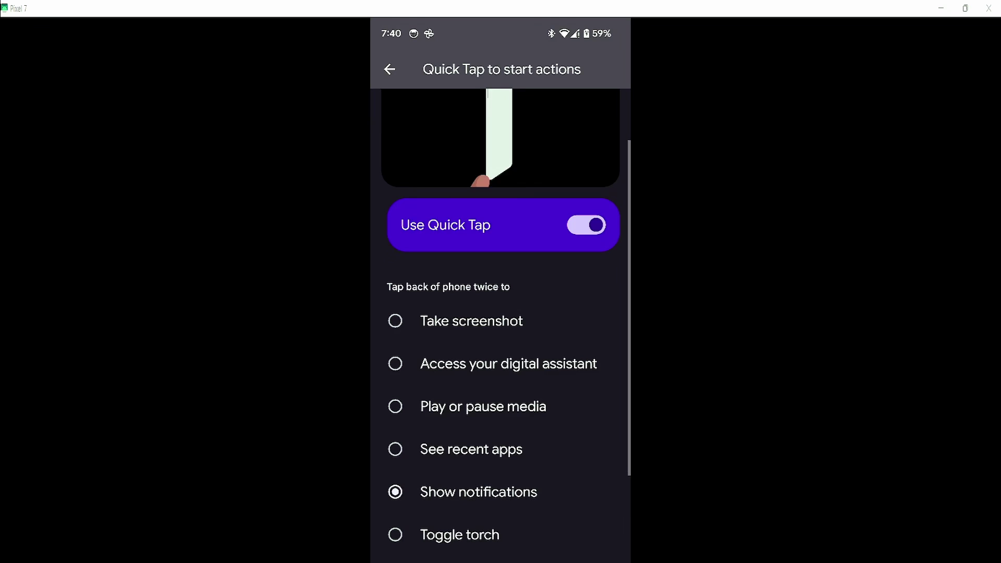
key(alt+h)
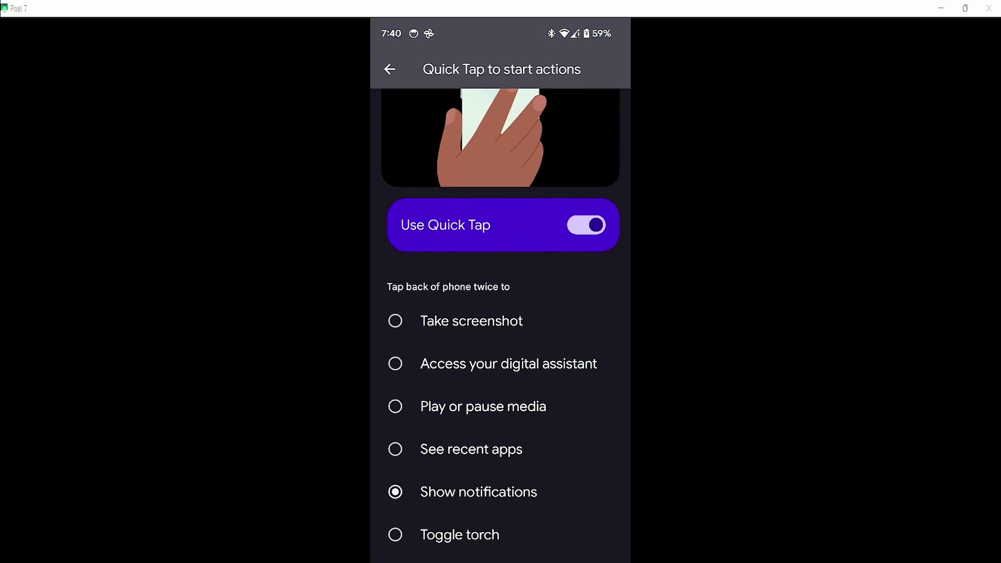
scroll(500, 312, down, 2)
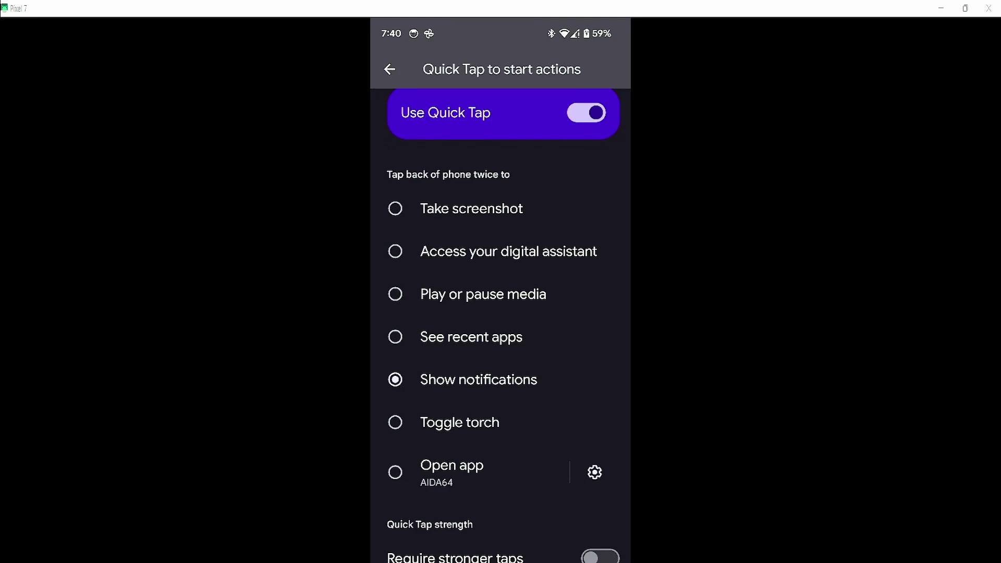
click(459, 422)
key(alt+h)
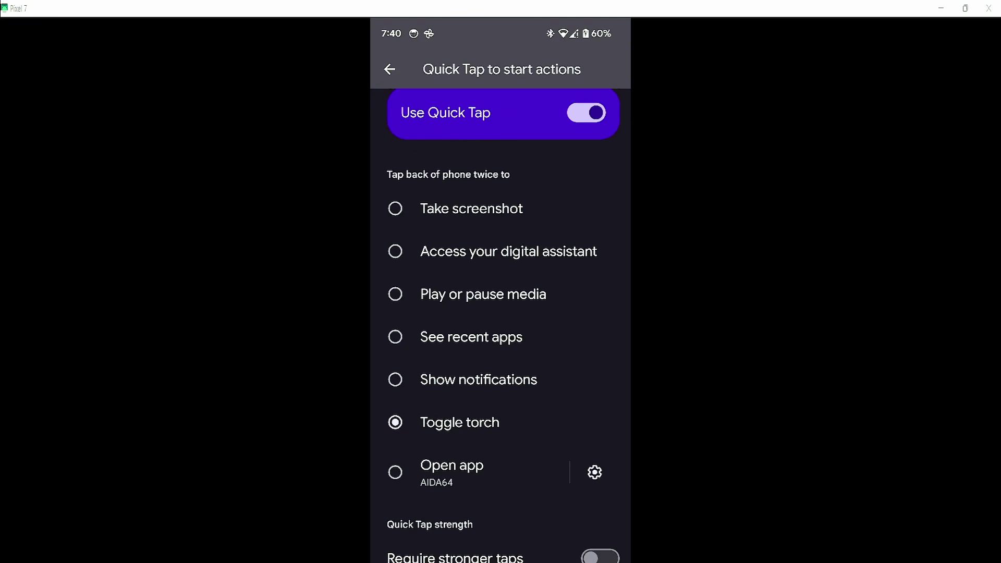
click(452, 472)
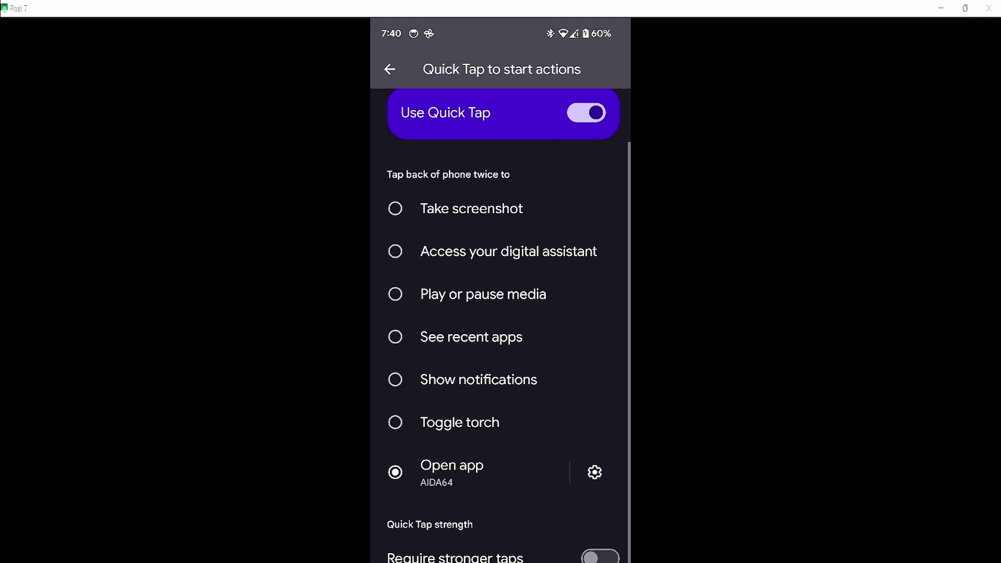